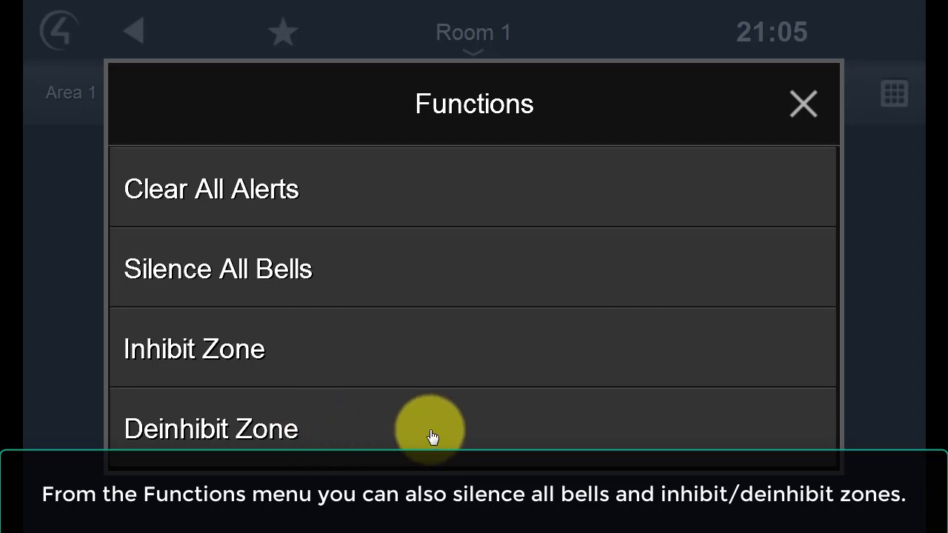
Step: Close the Functions list to return to the Disarmed Ready security status screen
click(804, 106)
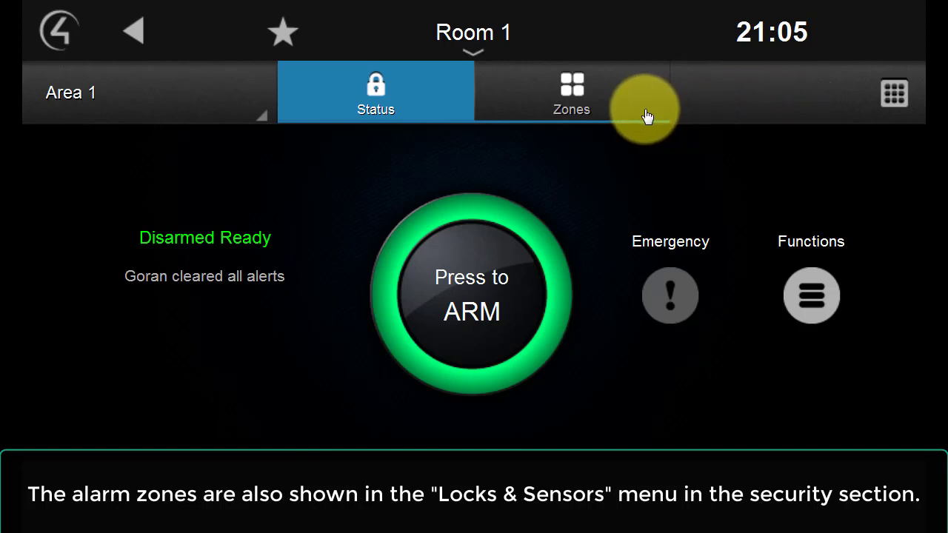
Step: Review the alarm zones under Security > Locks & Sensors, then go back to the Navigator home screen
click(133, 33)
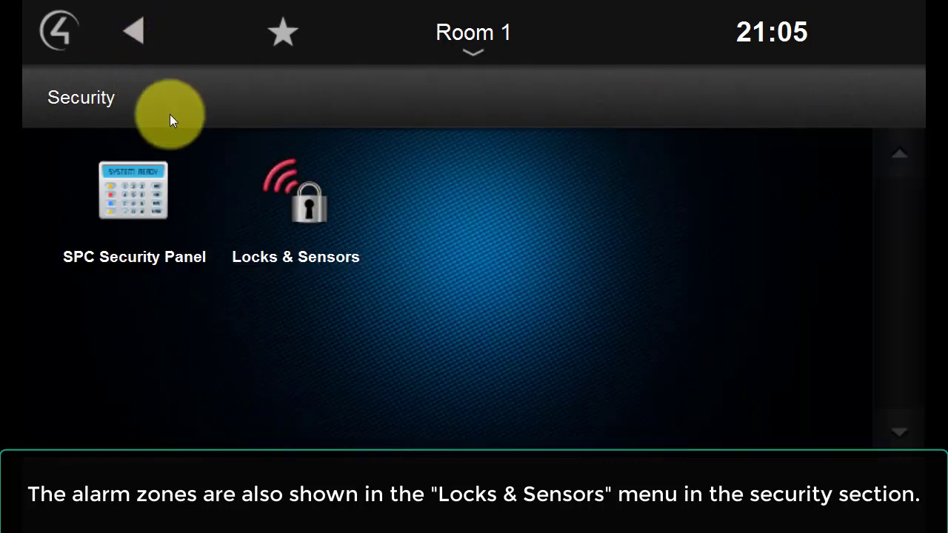
click(308, 213)
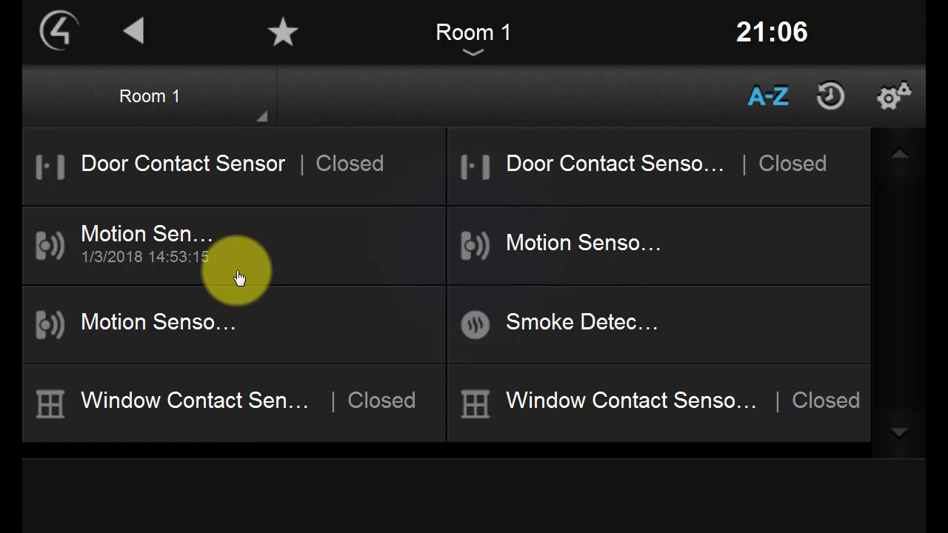
click(135, 33)
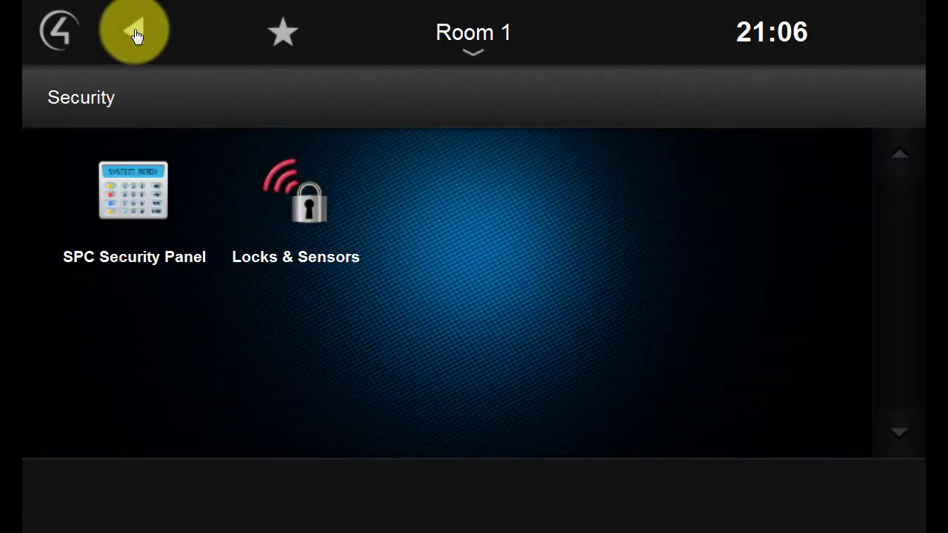
click(135, 33)
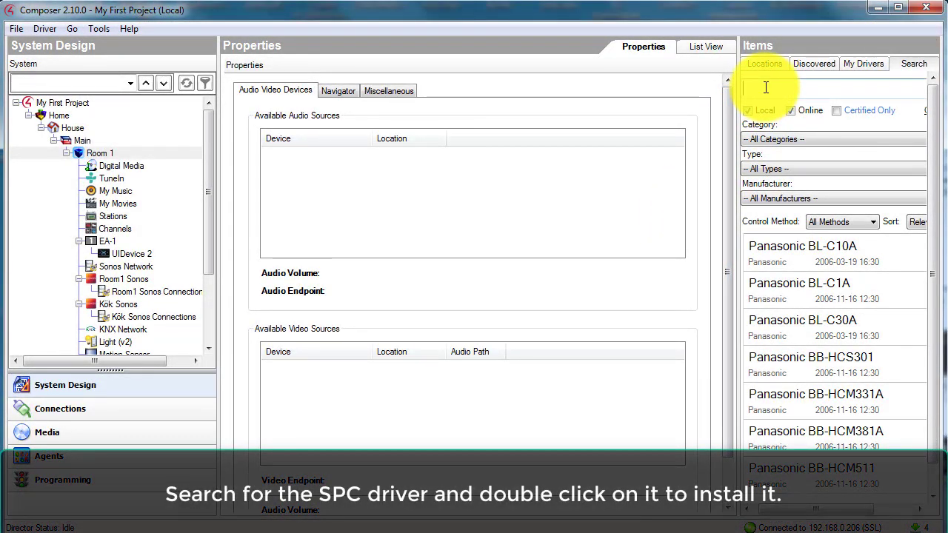
Step: Search drivers for 'spc', add SPC Panel, and show SPC Security Panel's Areas 1–16 and properties
text(spc)
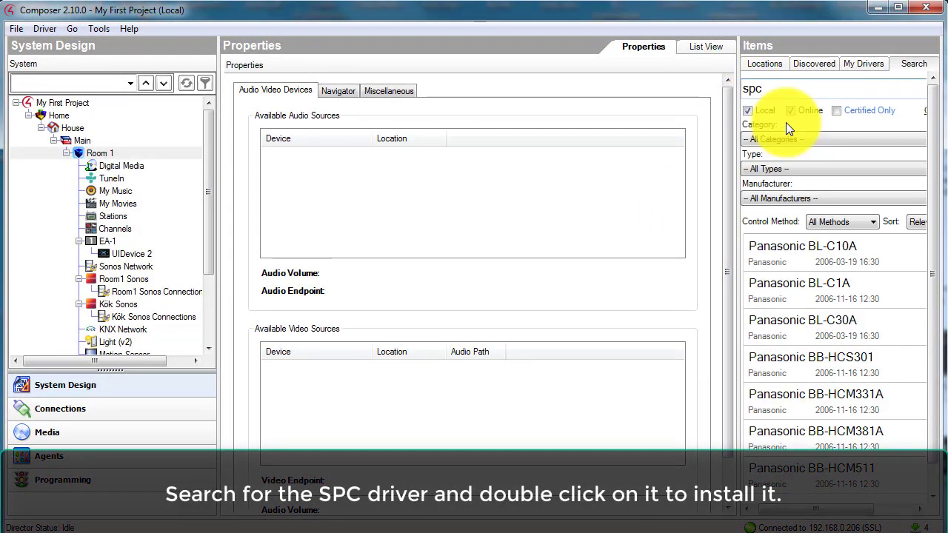
key(Return)
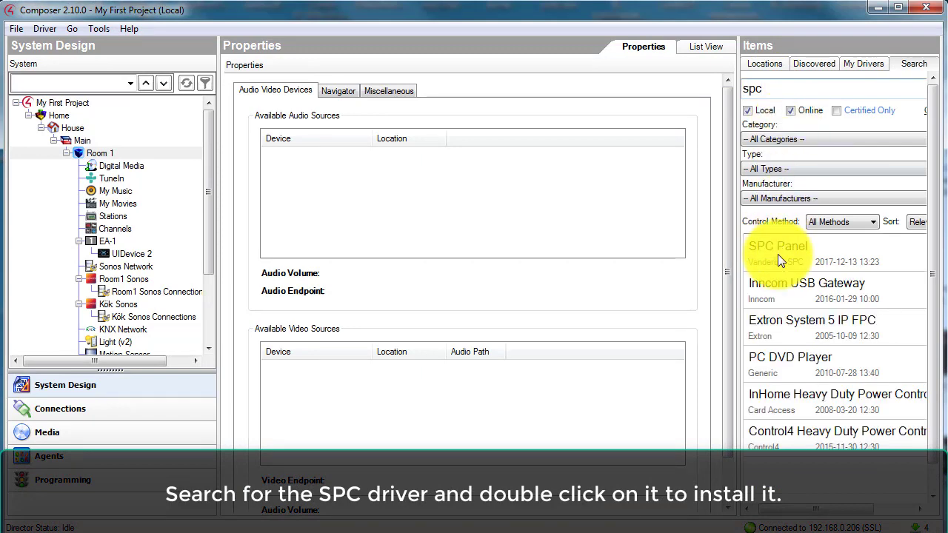
click(778, 254)
double_click(777, 254)
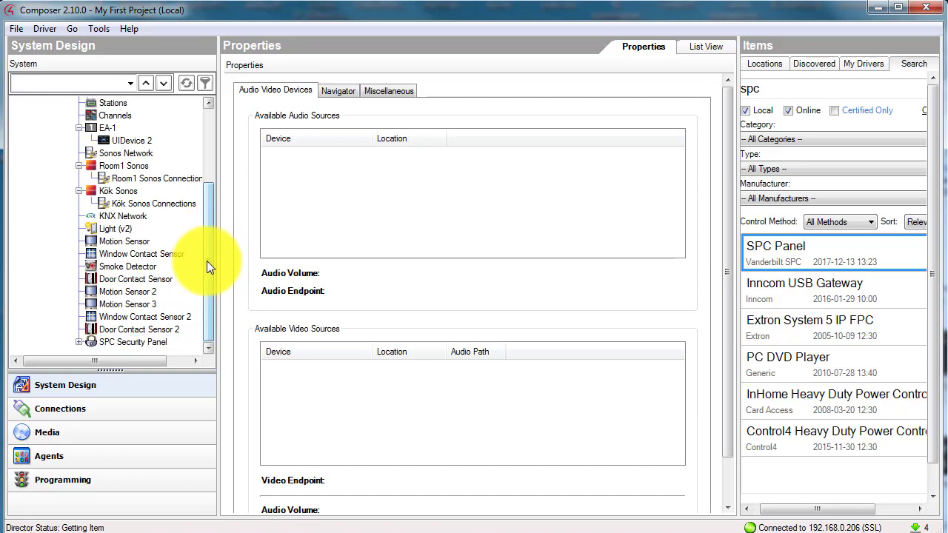
click(79, 341)
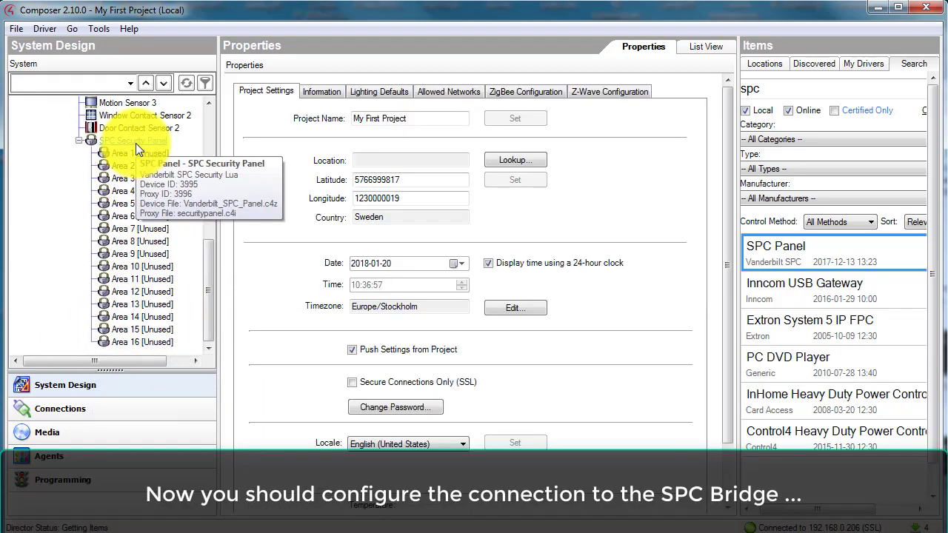
click(136, 143)
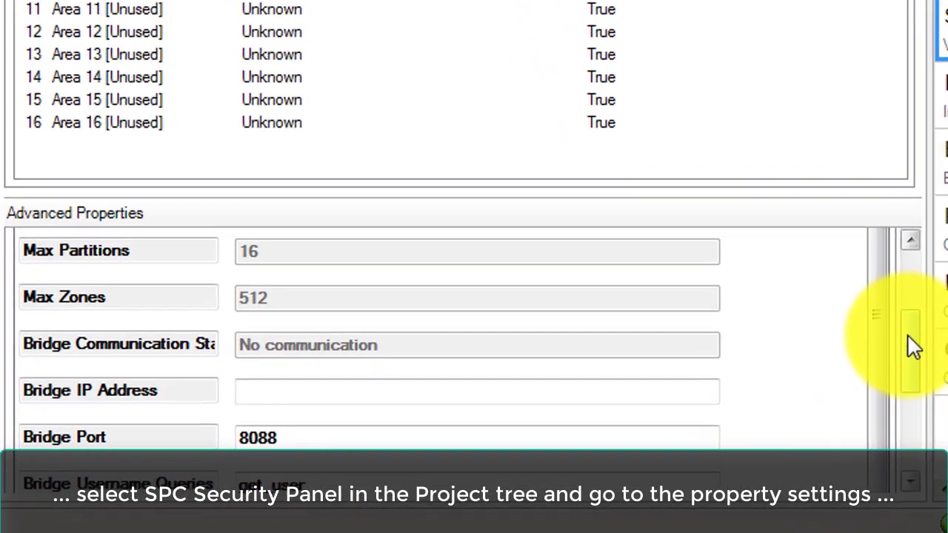
Step: Set the SPC Security Panel's Bridge IP Address to 192.168.0.107
drag(791, 388, 791, 403)
drag(908, 353, 907, 364)
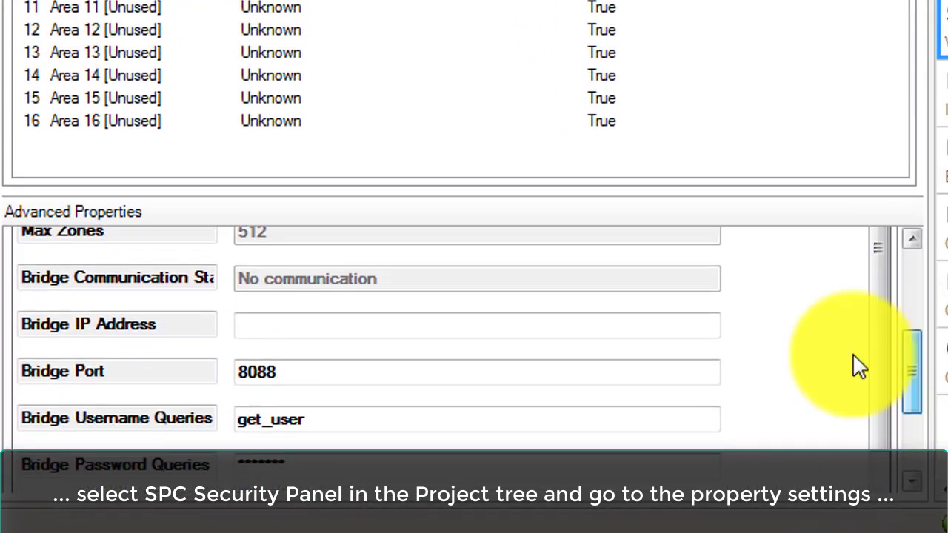
click(288, 329)
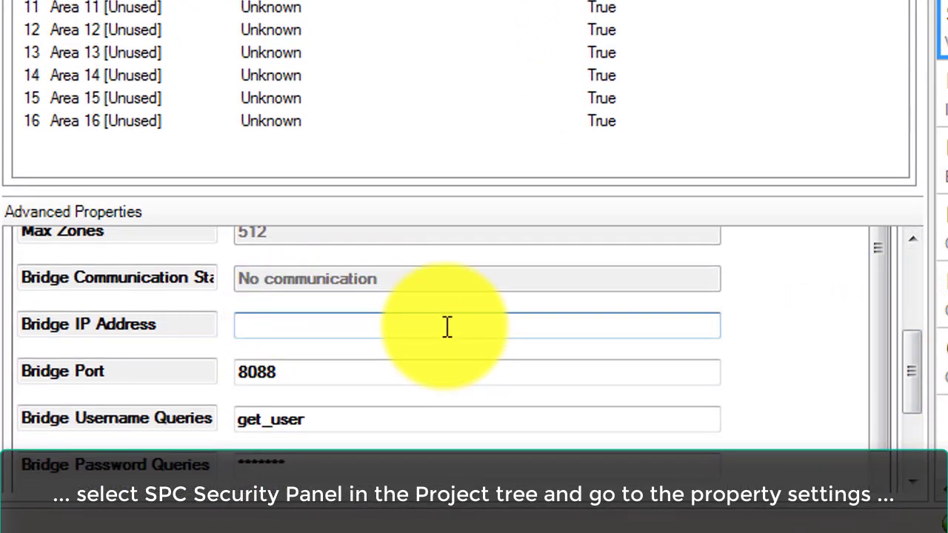
text(192)
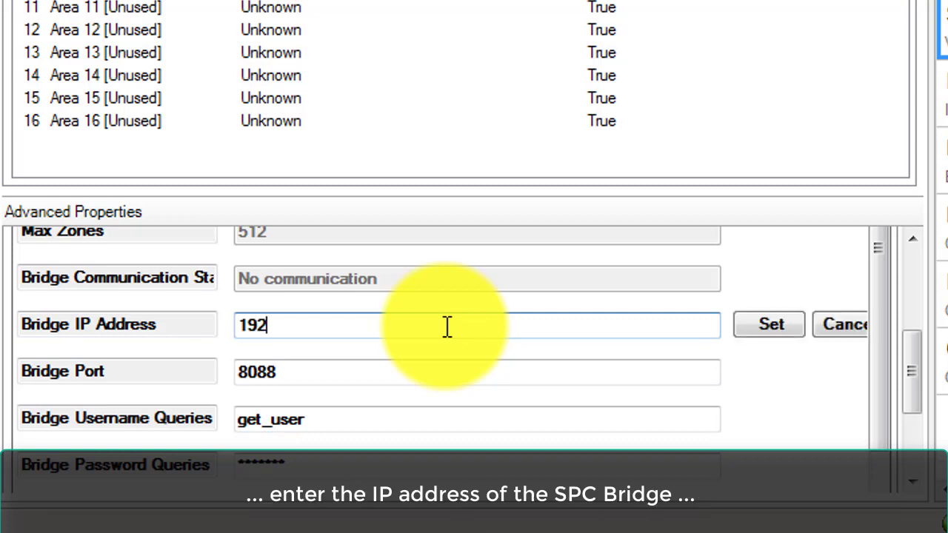
text(.168.0.107)
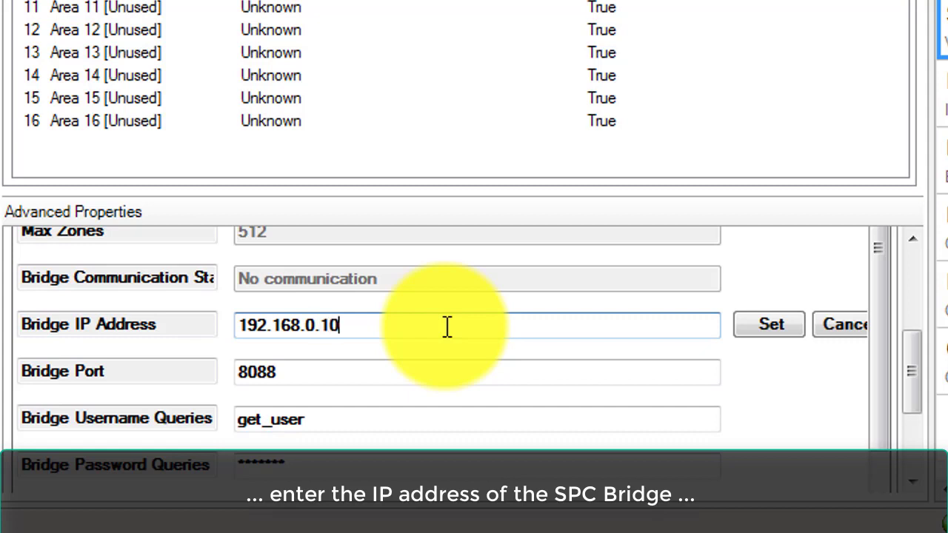
click(773, 325)
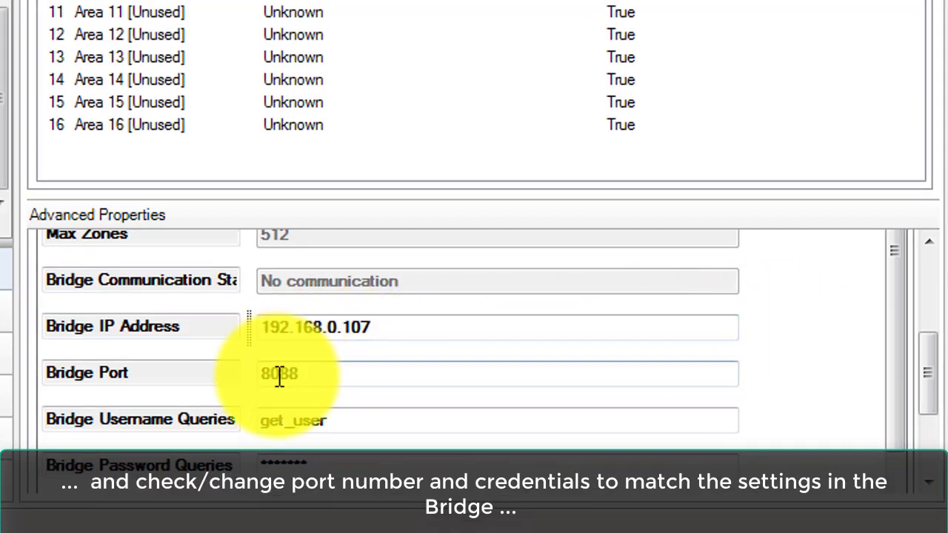
Step: Check Bridge Port 8088 and the query, command and event username and password values
click(306, 377)
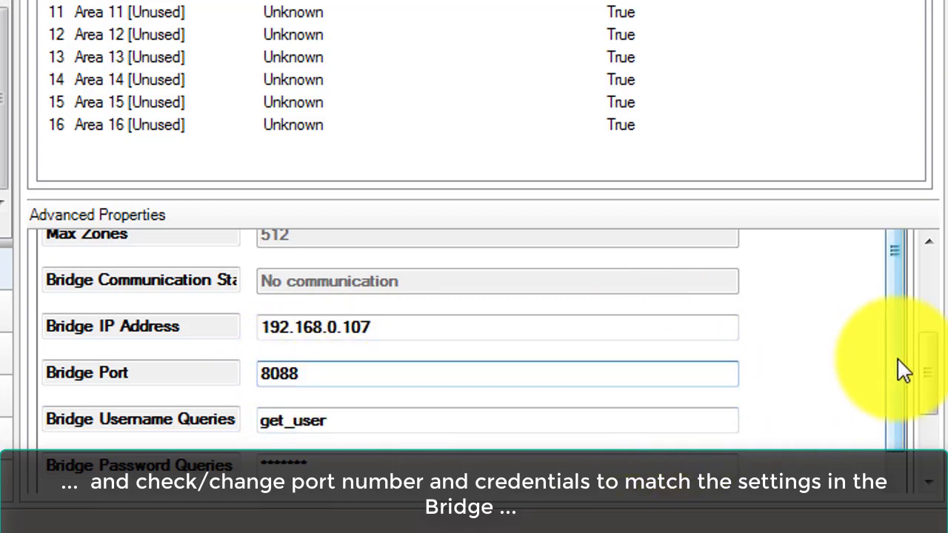
drag(902, 370, 906, 437)
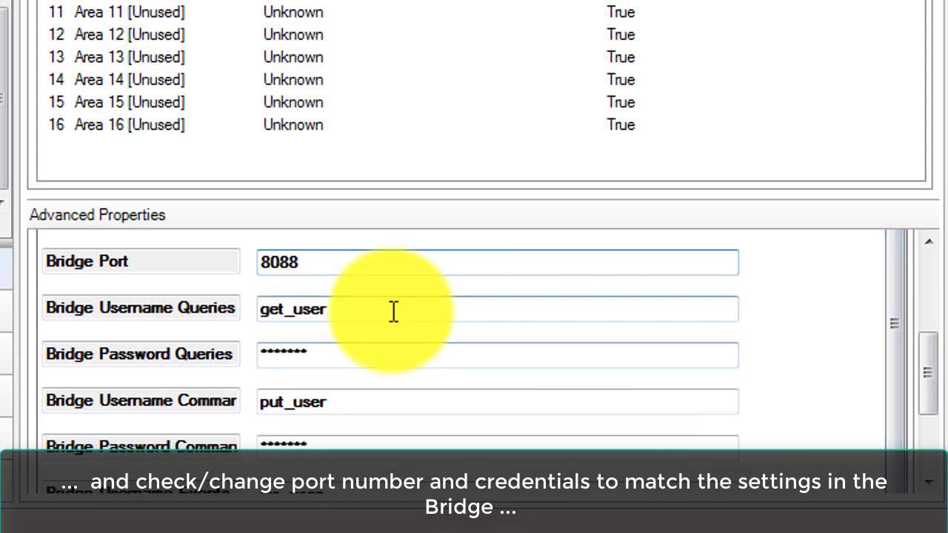
click(394, 311)
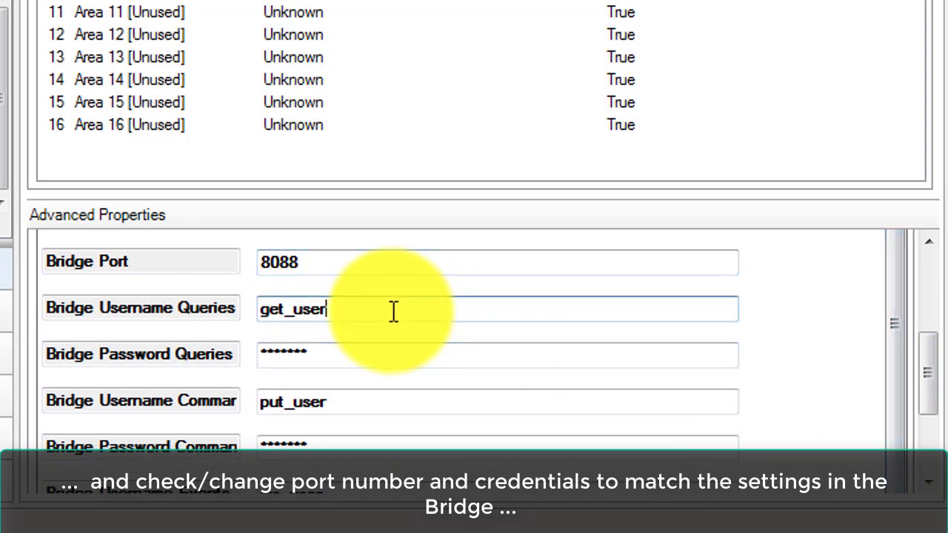
click(368, 359)
click(368, 408)
click(365, 445)
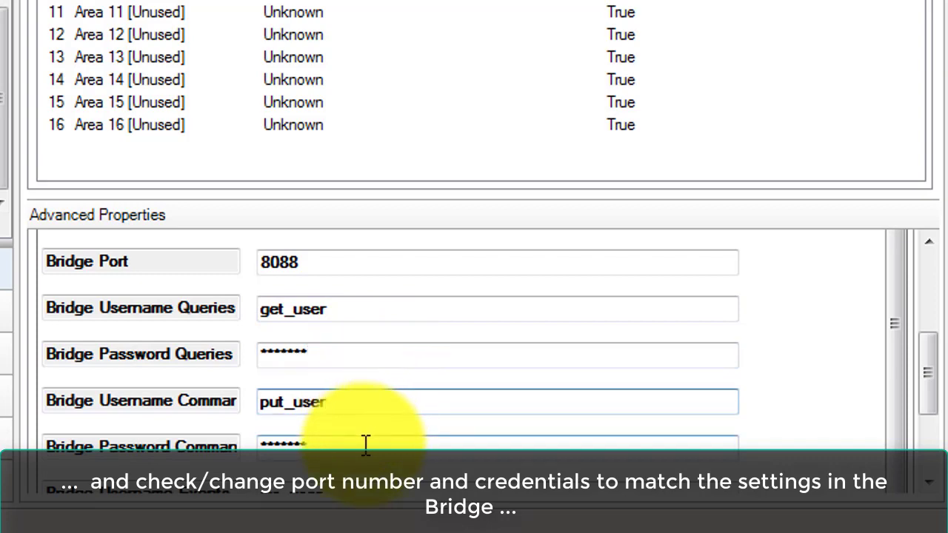
drag(926, 393, 921, 454)
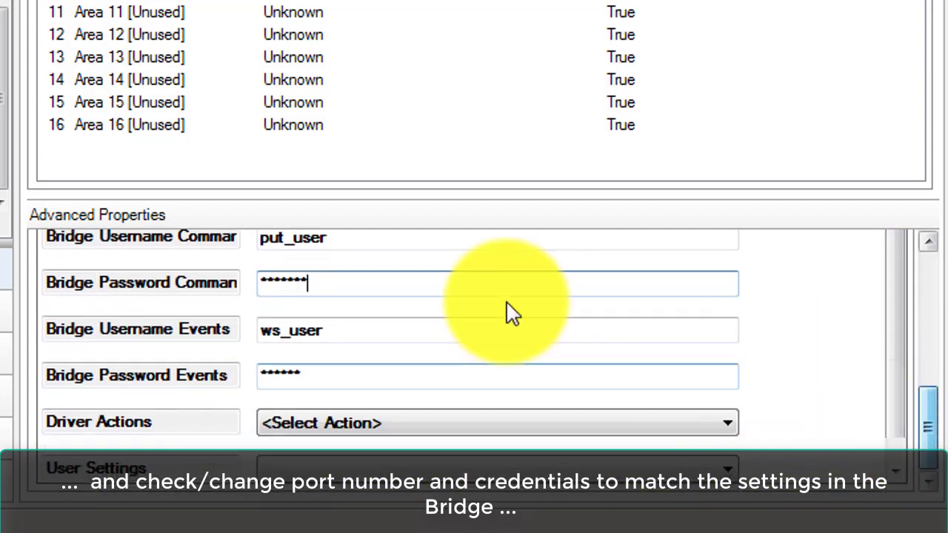
click(396, 328)
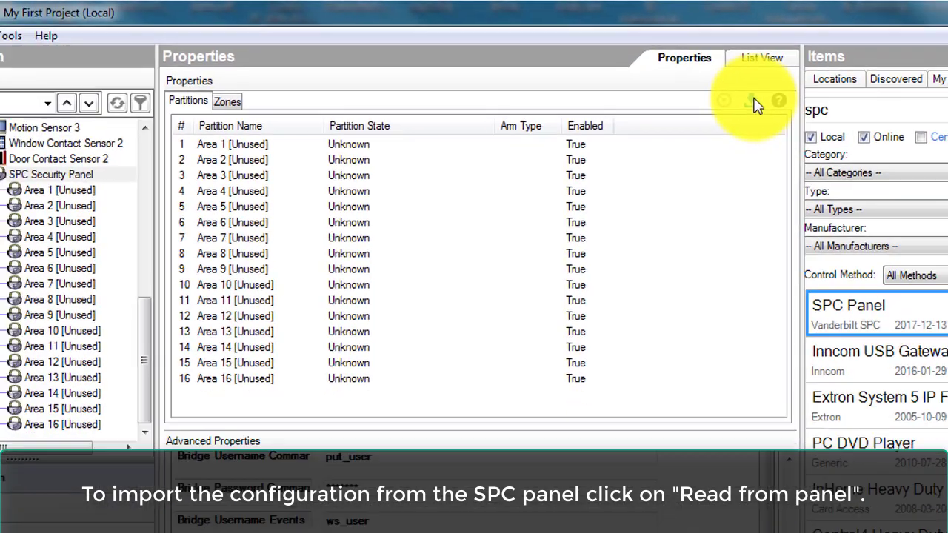
Step: Import zone names and types from the SPC panel and view the eleven imported zones
click(824, 129)
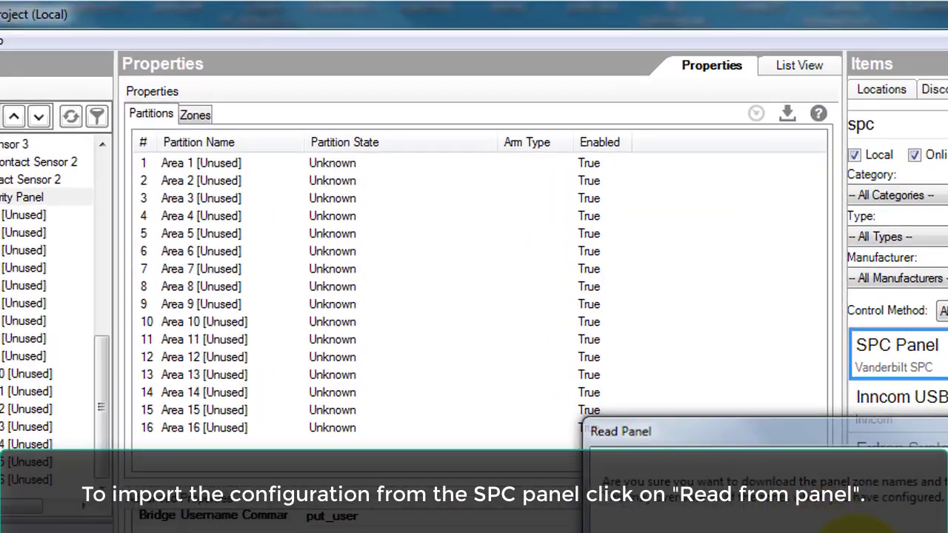
click(745, 400)
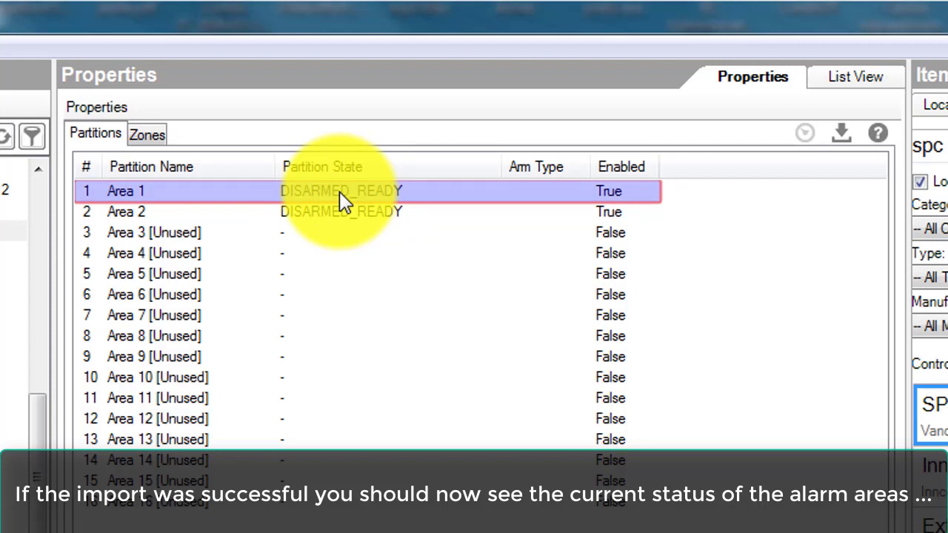
click(159, 132)
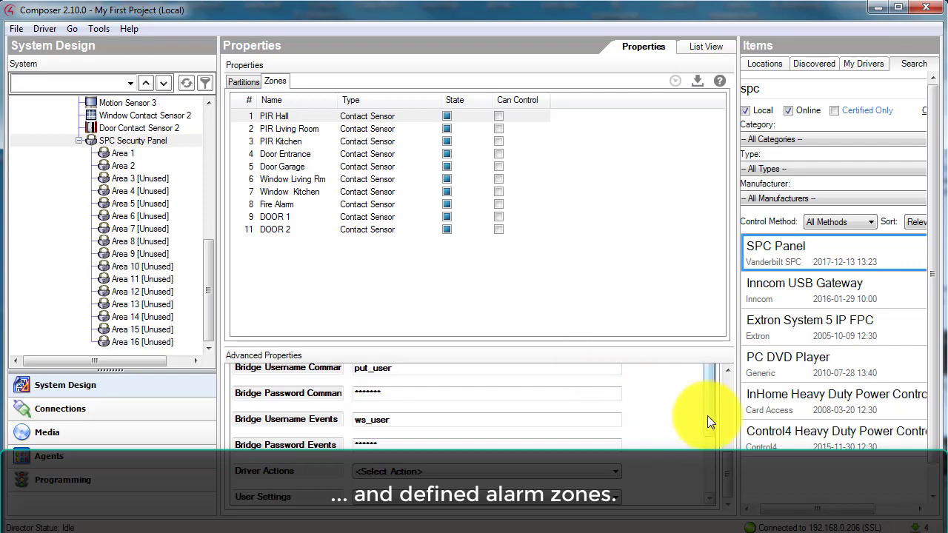
scroll(708, 415, down, 3)
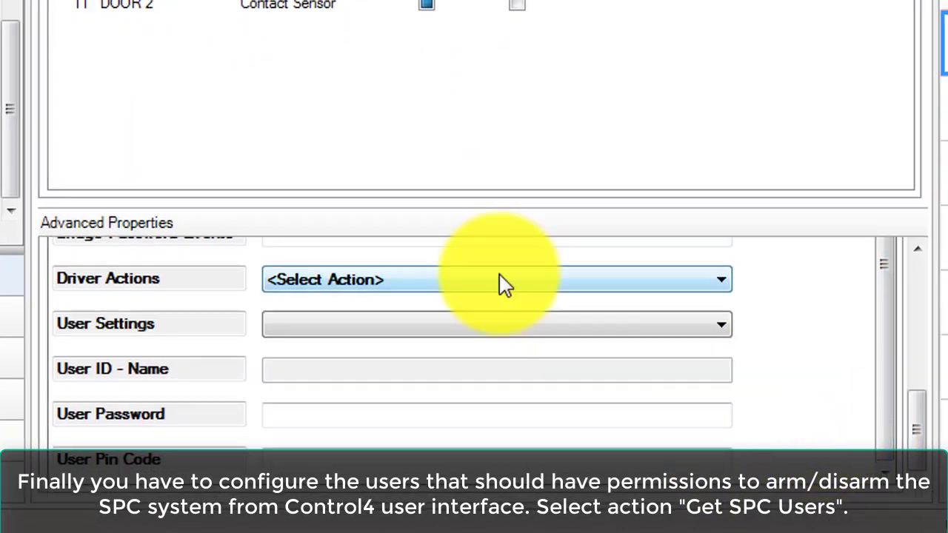
Step: Run the Get SPC Users driver action and select user 8 in User Settings
click(503, 286)
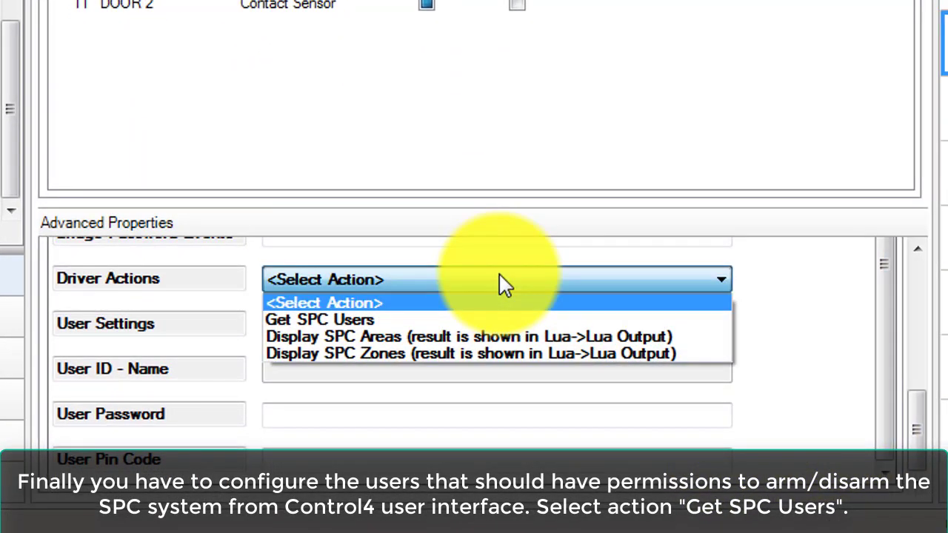
click(477, 330)
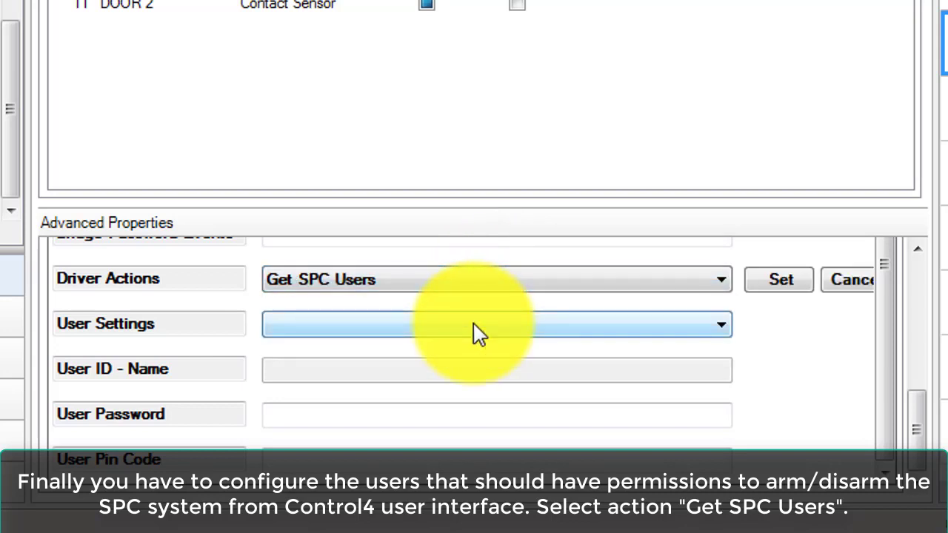
click(779, 282)
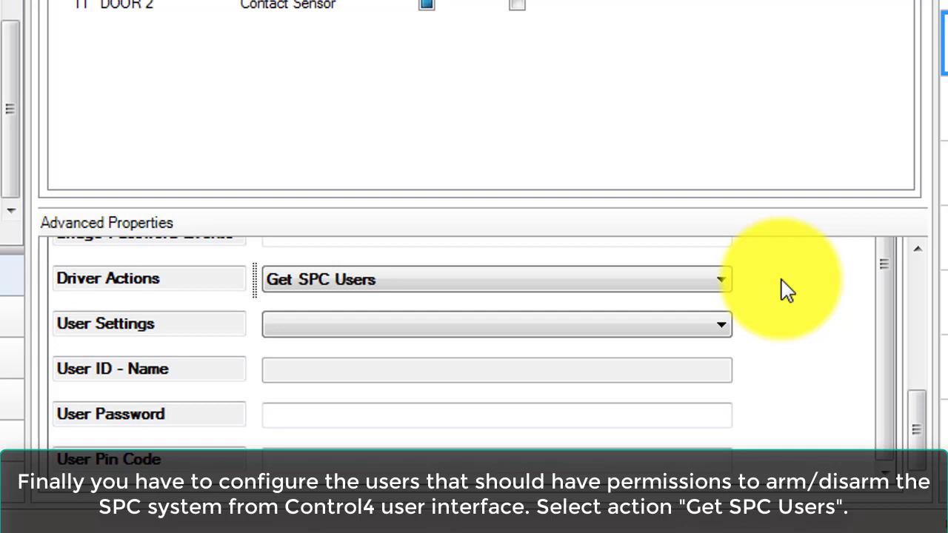
click(709, 337)
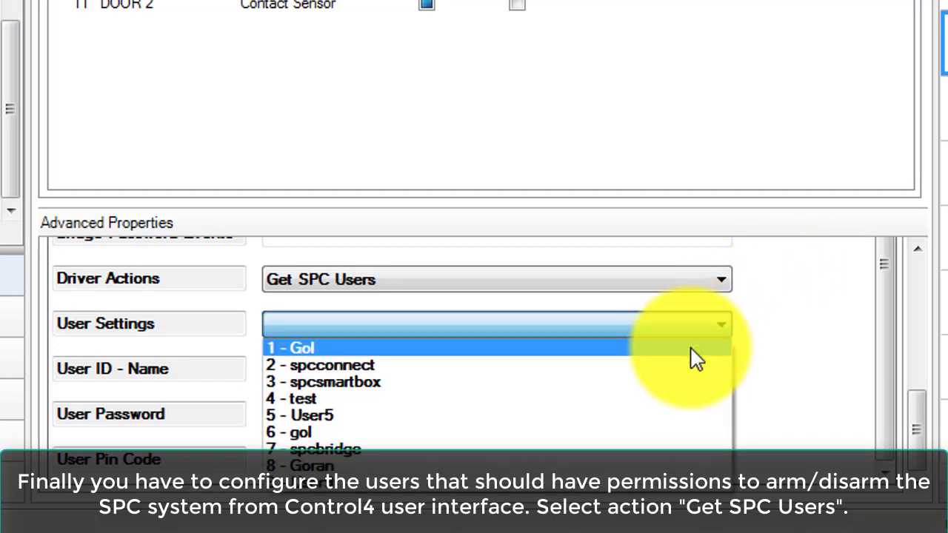
click(636, 467)
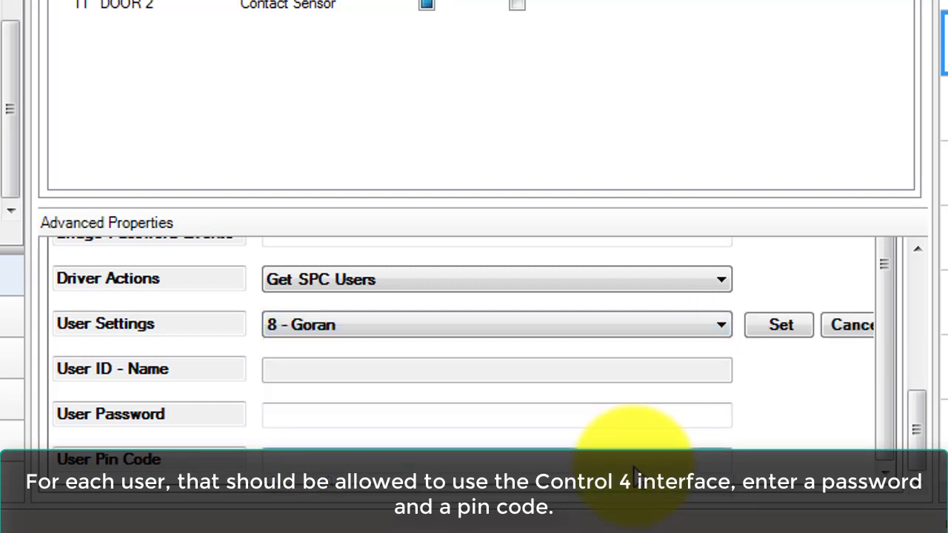
click(792, 325)
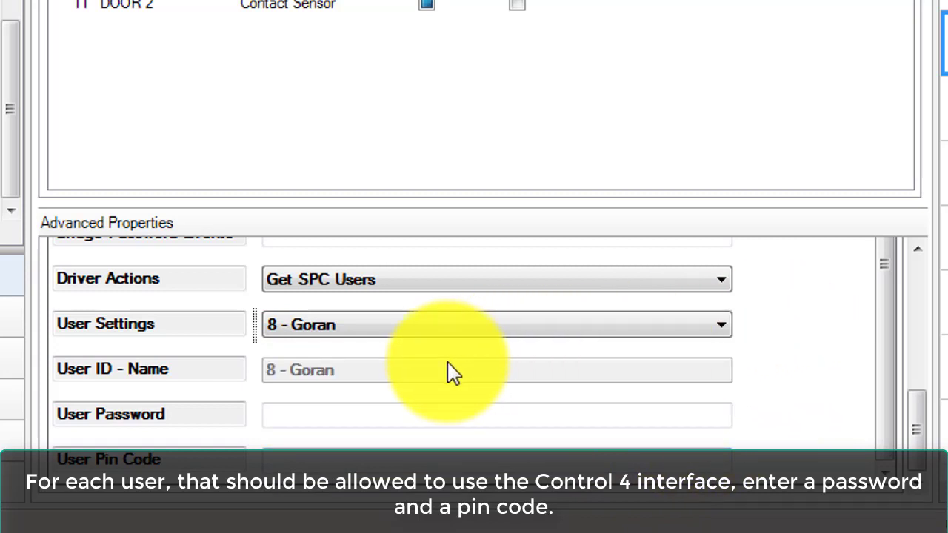
Step: Enter and save a User Password and User Pin Code for user 8
click(443, 416)
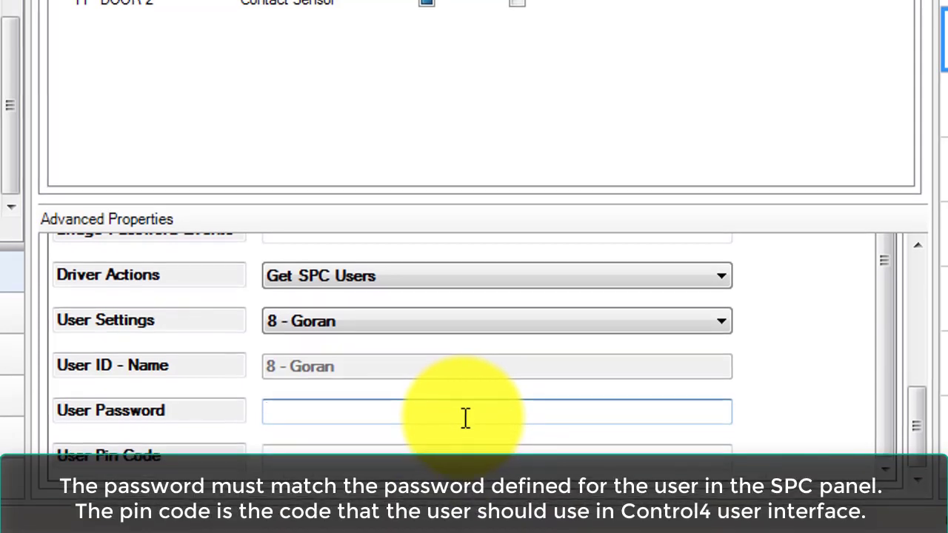
text(123)
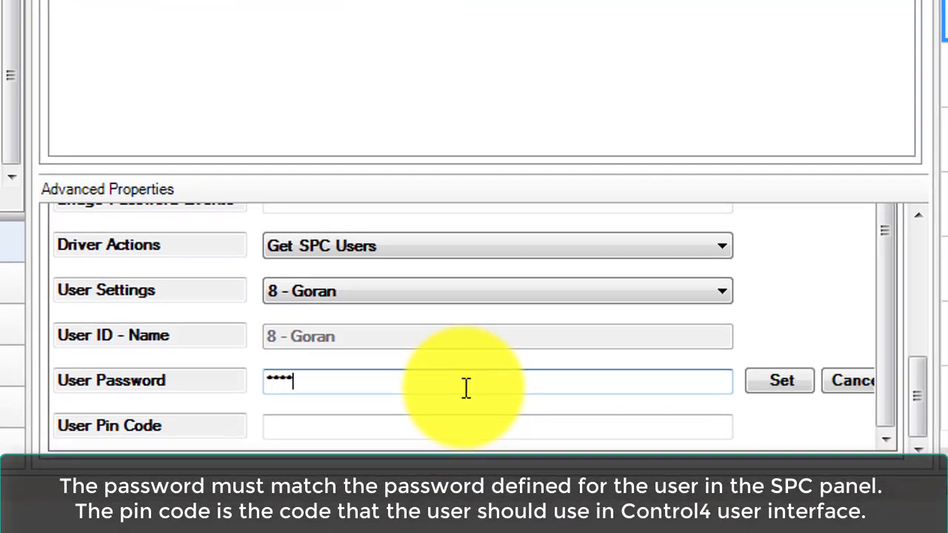
click(781, 382)
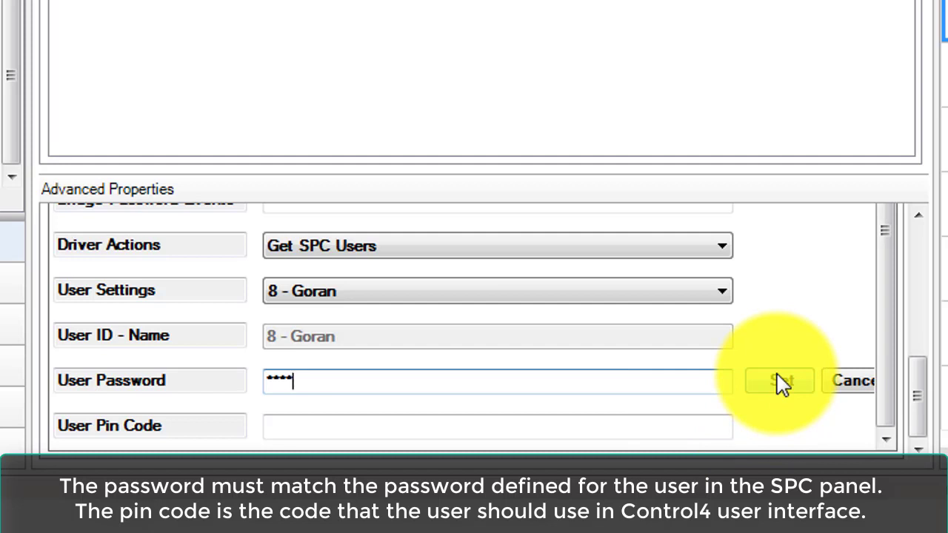
click(323, 428)
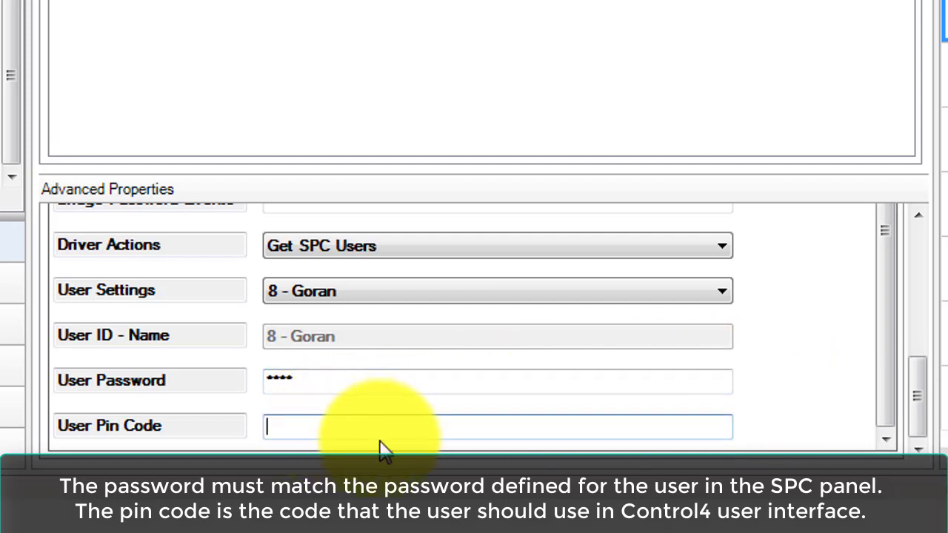
text(12)
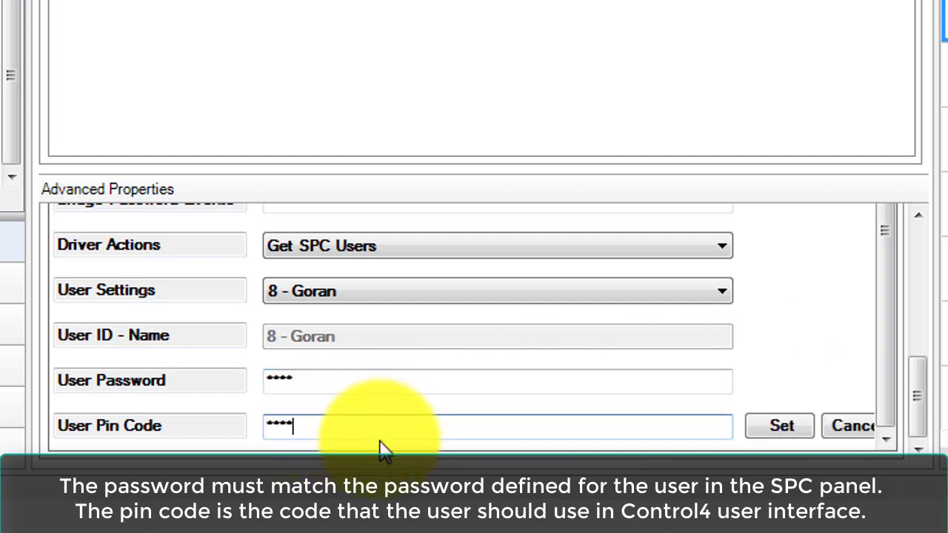
click(780, 430)
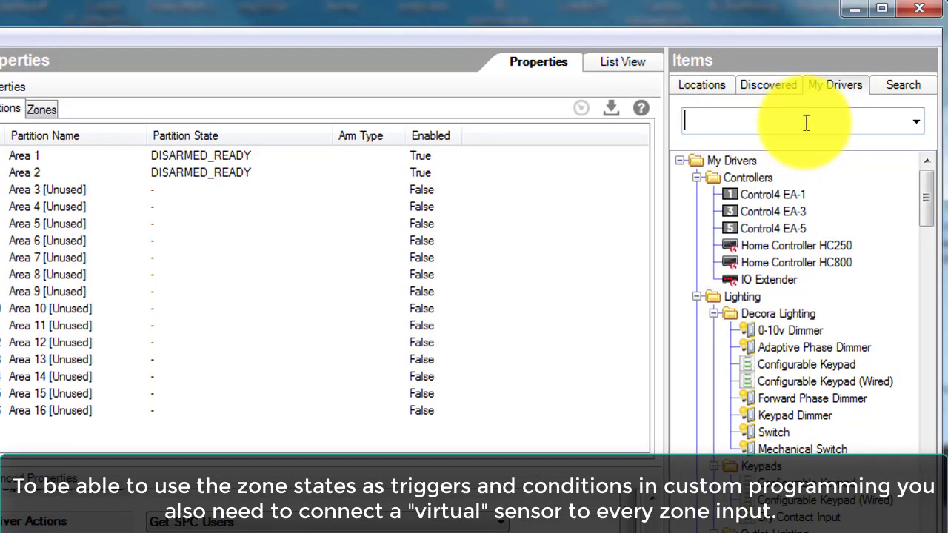
Step: Filter My Drivers for 'sensor' and add a Motion Sensor driver, creating Motion Sensor 4
text(sensor)
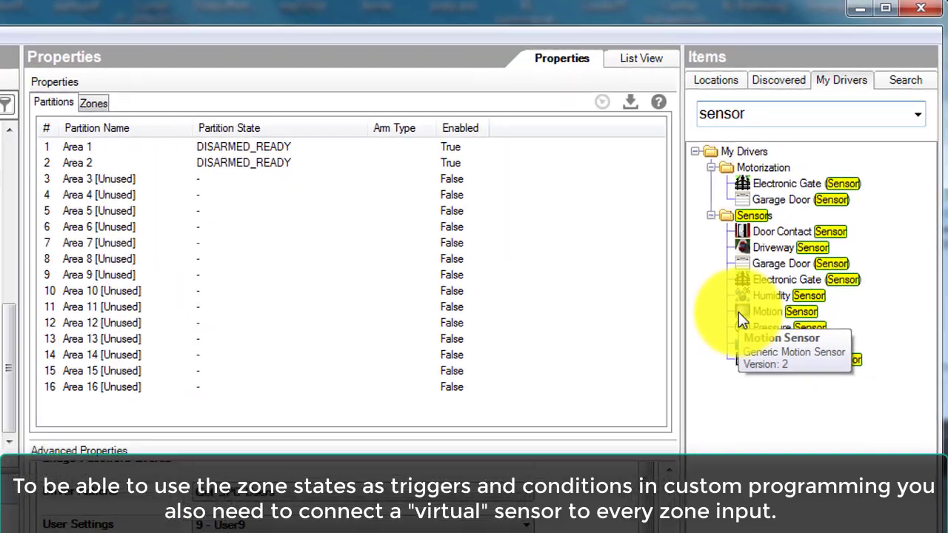
double_click(727, 331)
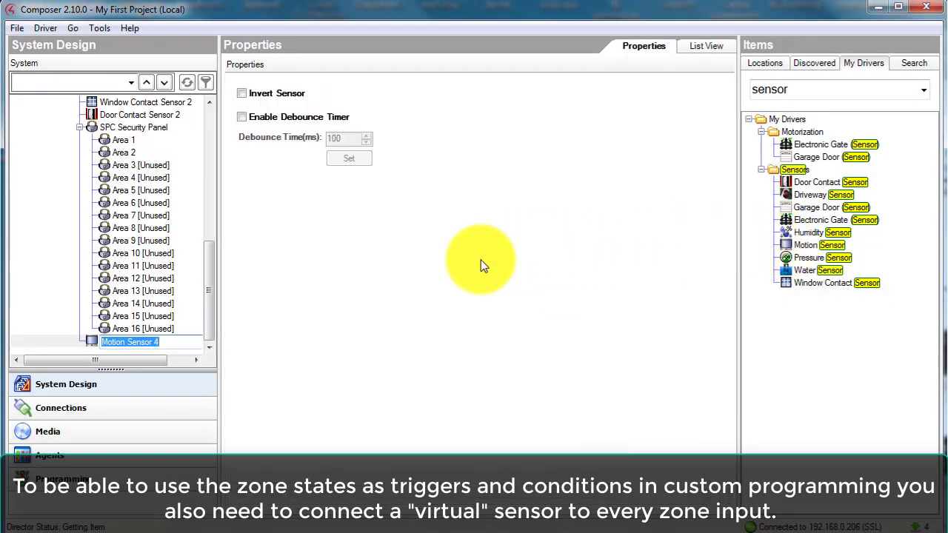
click(130, 342)
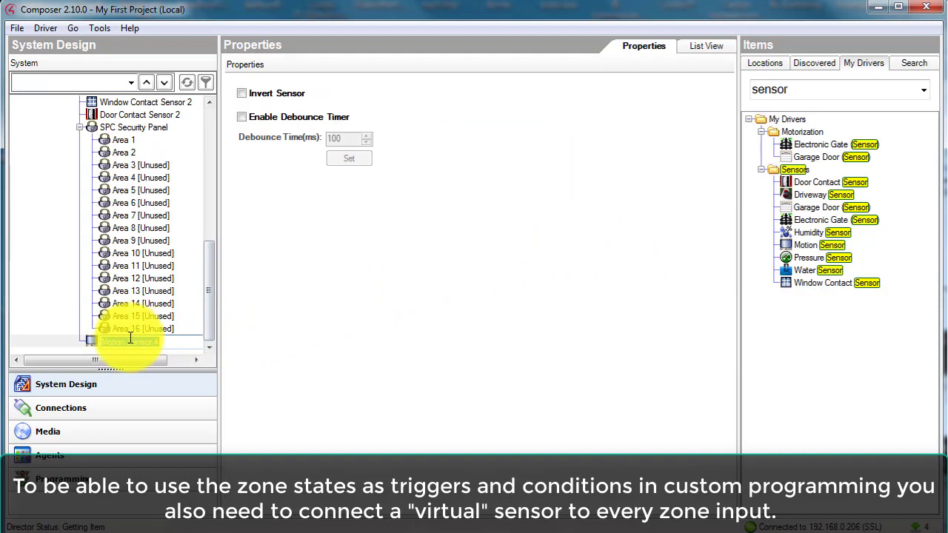
click(83, 410)
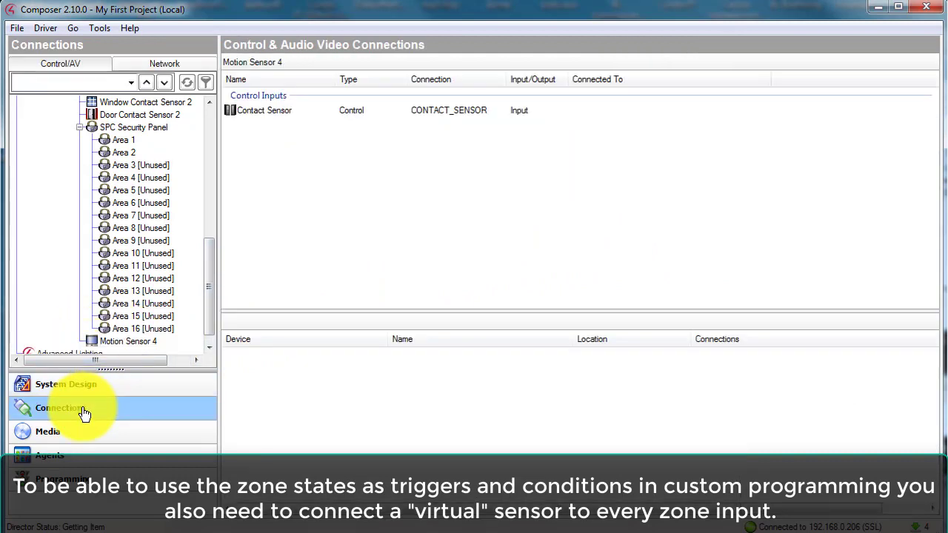
Step: Bind Motion Sensor 4's Contact Sensor input to the panel's PIR Hall Sensor zone
click(86, 342)
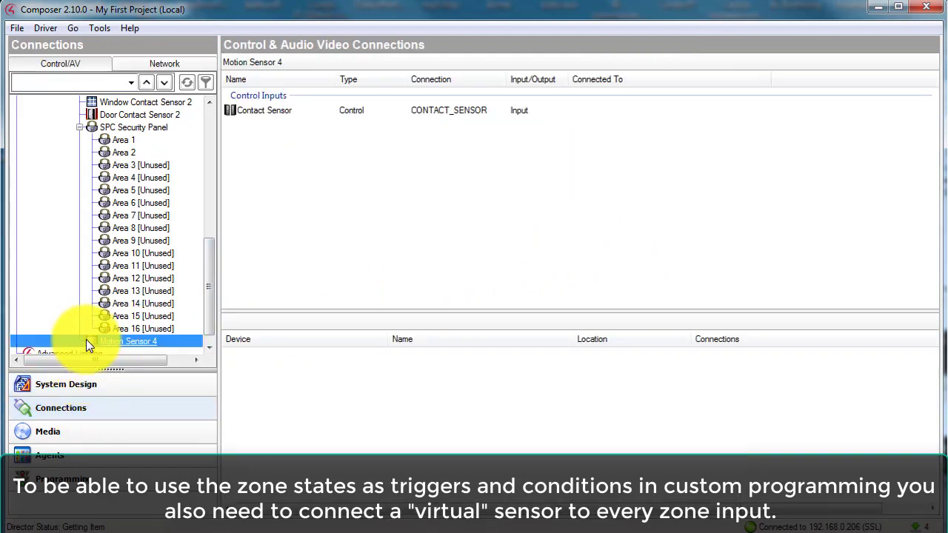
click(273, 110)
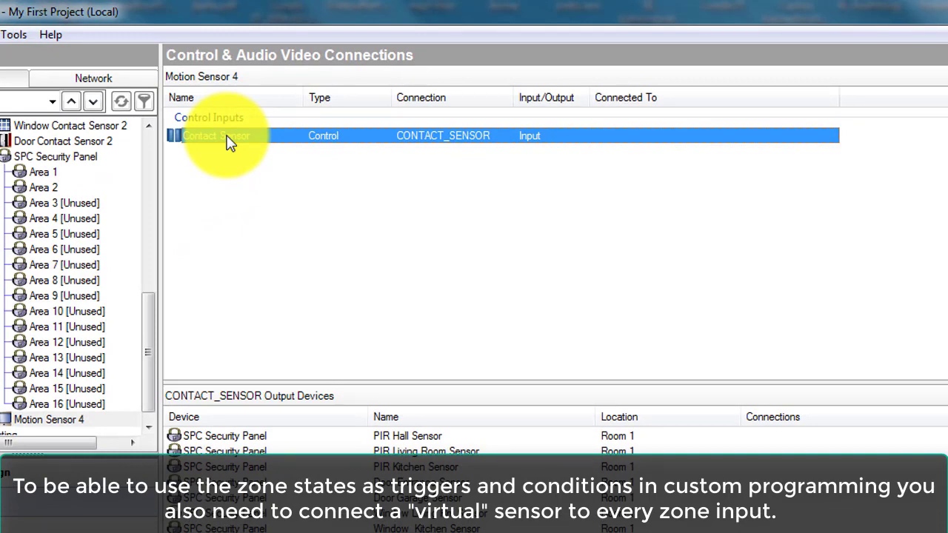
drag(230, 142, 231, 438)
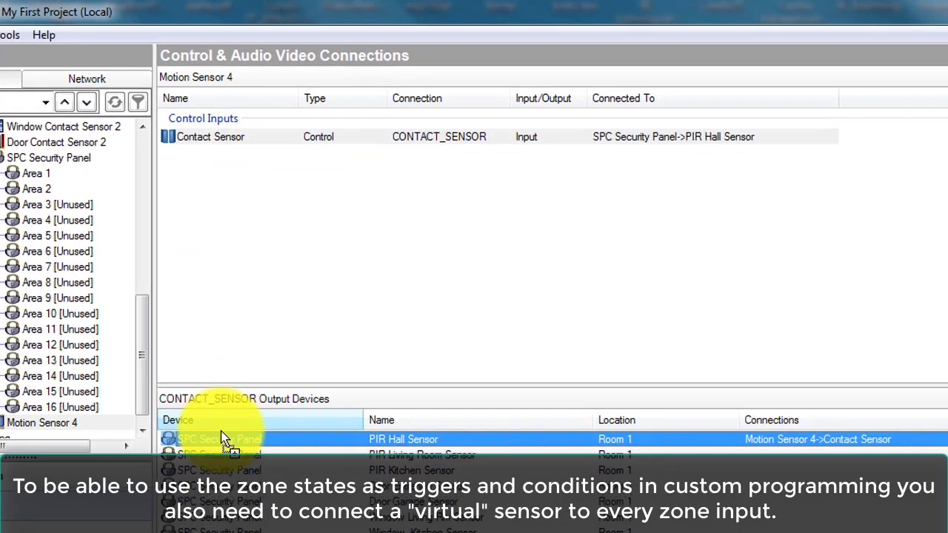